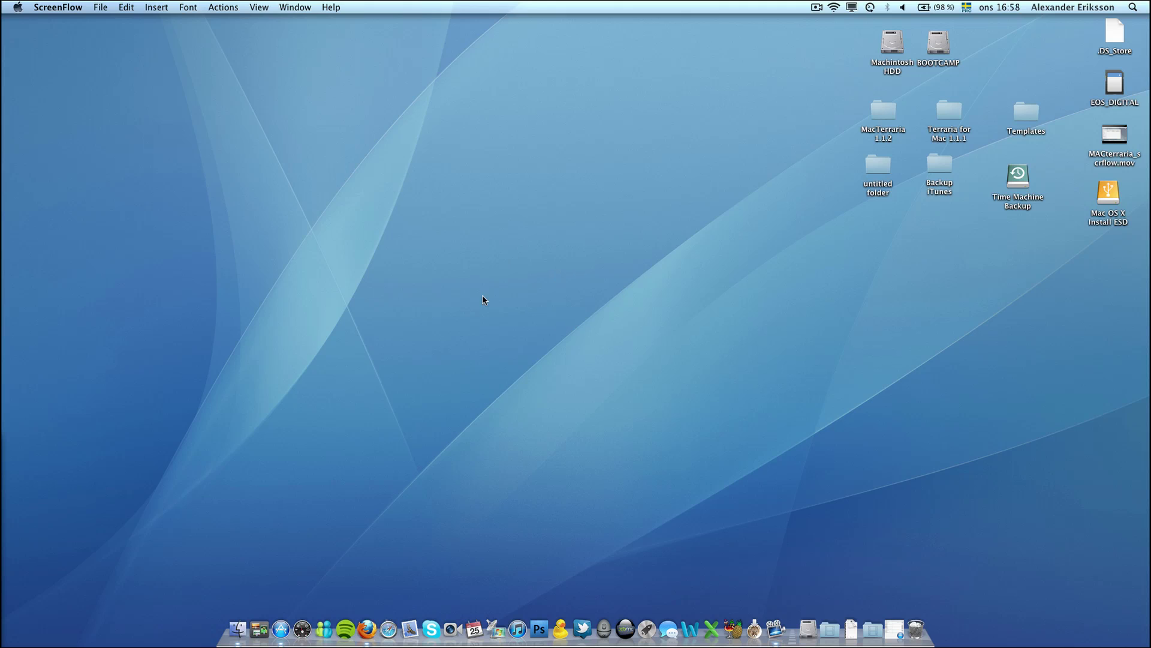
Step: Open a new Finder window from the Dock showing All My Files
{"action": "left_click", "coordinate": [237, 617]}
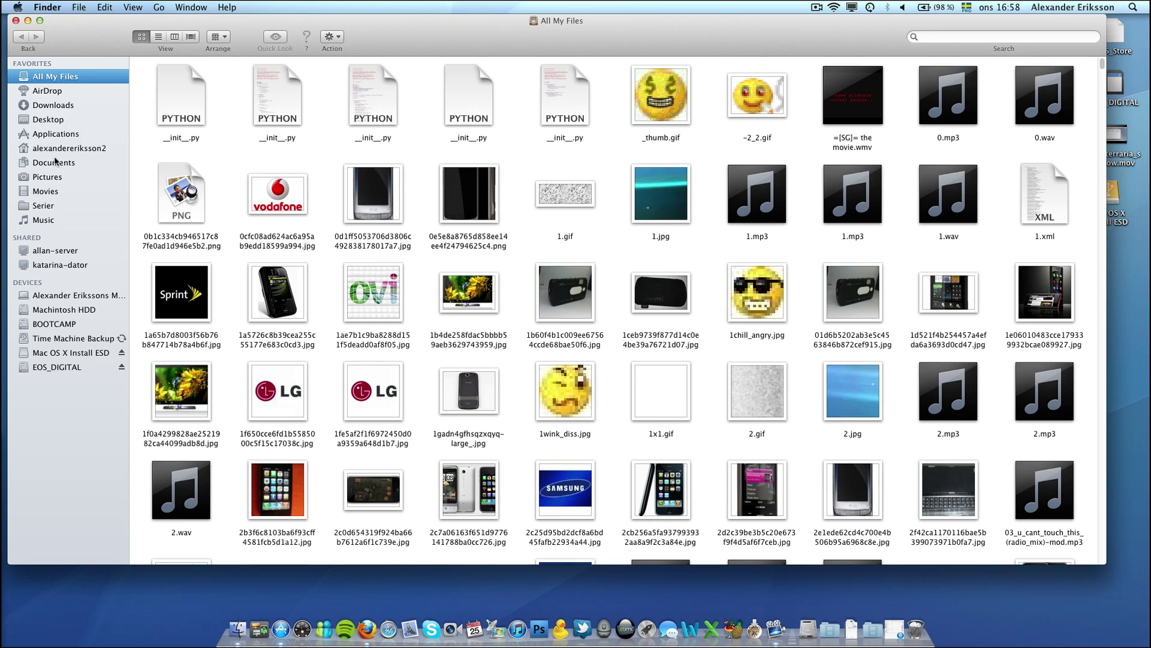
Step: In Applications, show the package contents of Install OS X Mountain Lion
{"action": "left_click", "coordinate": [49, 136]}
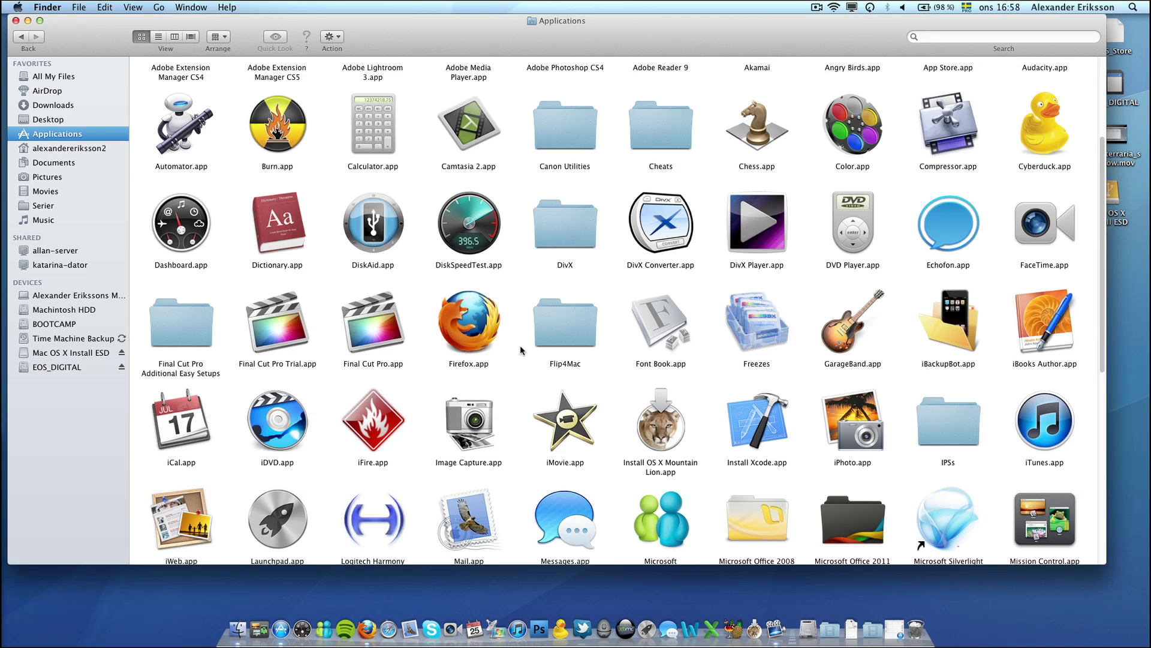
{"action": "scroll", "coordinate": [783, 329], "scroll_direction": "up", "scroll_amount": 5}
{"action": "scroll", "coordinate": [779, 324], "scroll_direction": "down", "scroll_amount": 10}
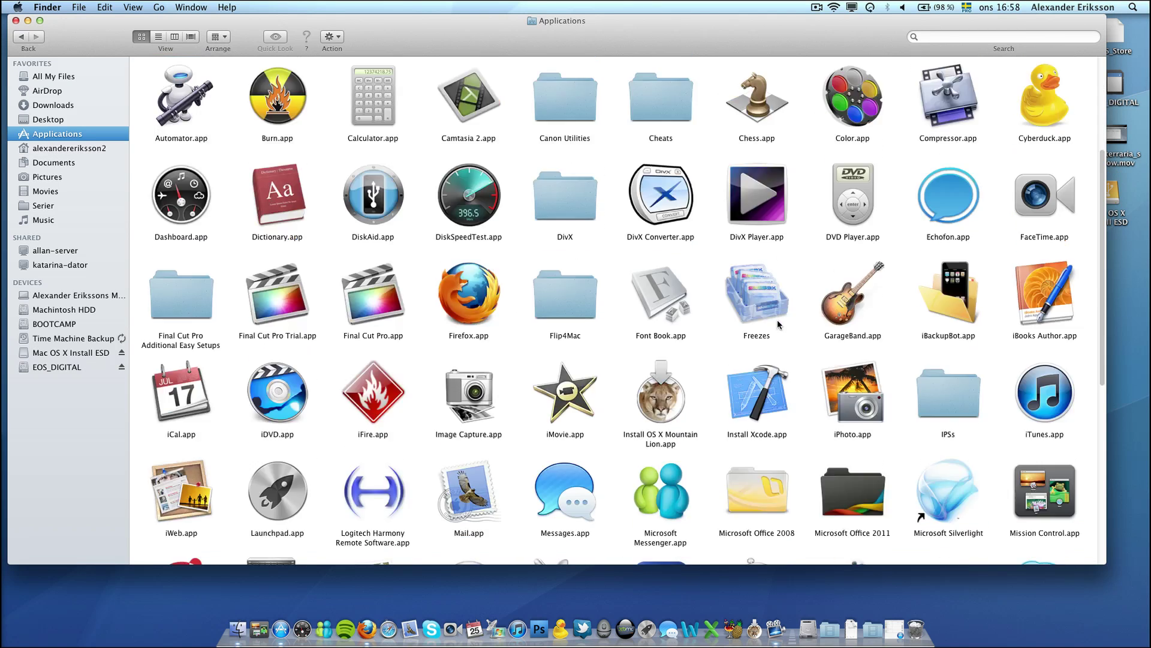
{"action": "scroll", "coordinate": [656, 279], "scroll_direction": "up", "scroll_amount": 2}
{"action": "scroll", "coordinate": [656, 279], "scroll_direction": "up", "scroll_amount": 5}
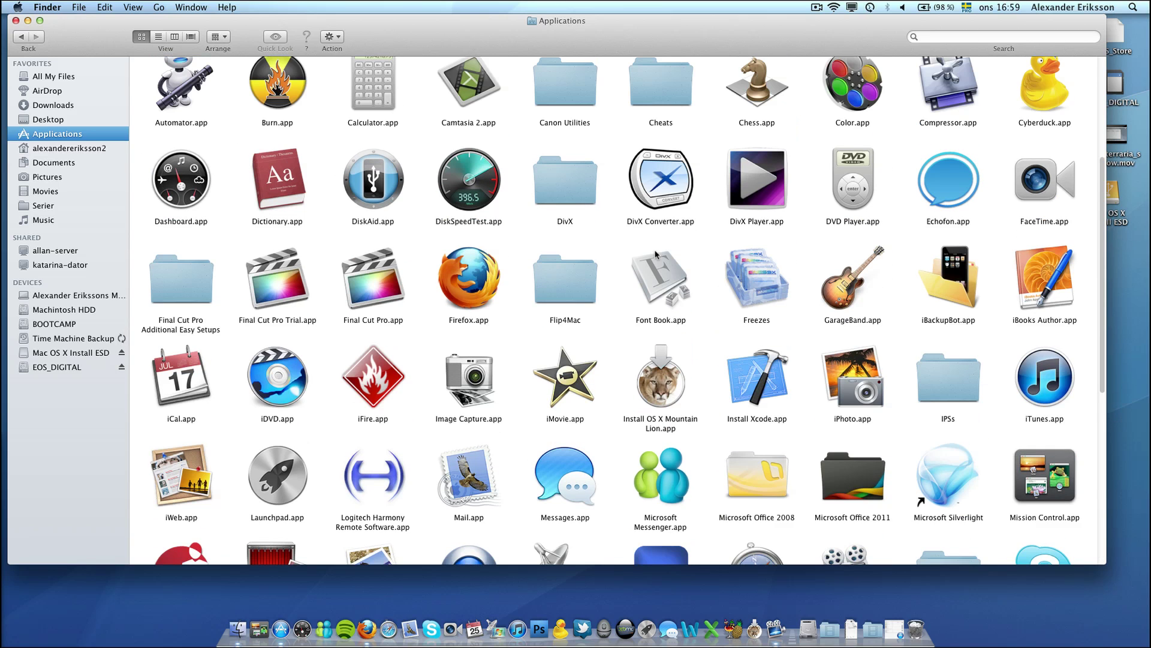
{"action": "left_click", "coordinate": [659, 381]}
{"action": "right_click", "coordinate": [659, 385]}
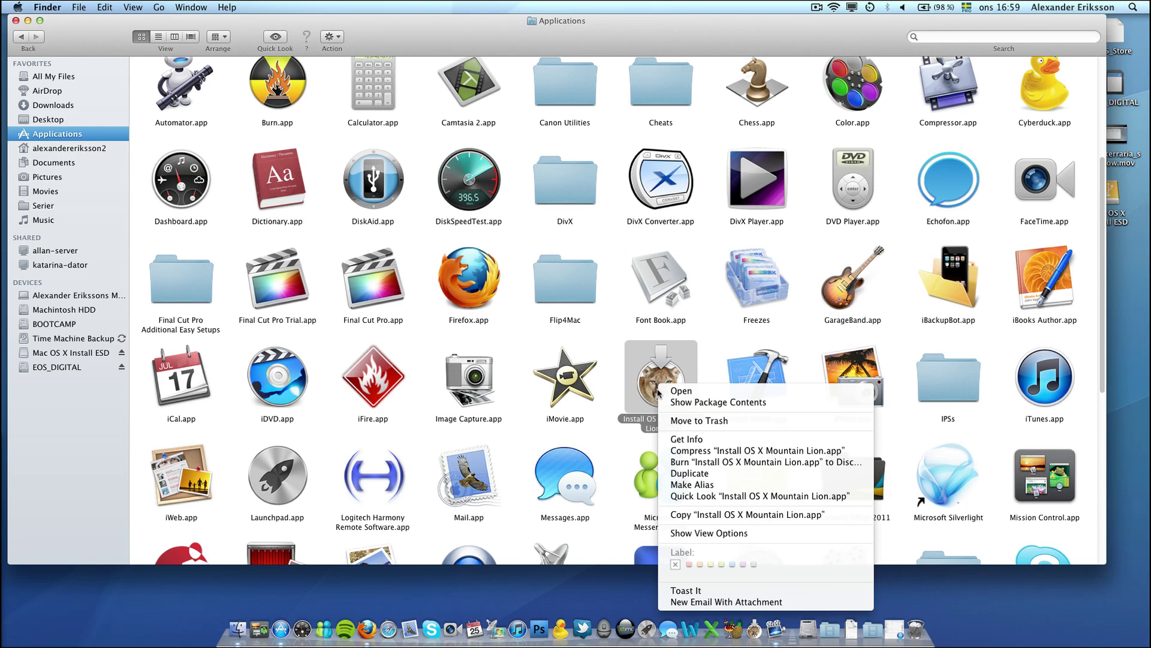
{"action": "left_click", "coordinate": [708, 403]}
Step: Go into Contents > SharedSupport and mount InstallESD.dmg
{"action": "double_click", "coordinate": [192, 113]}
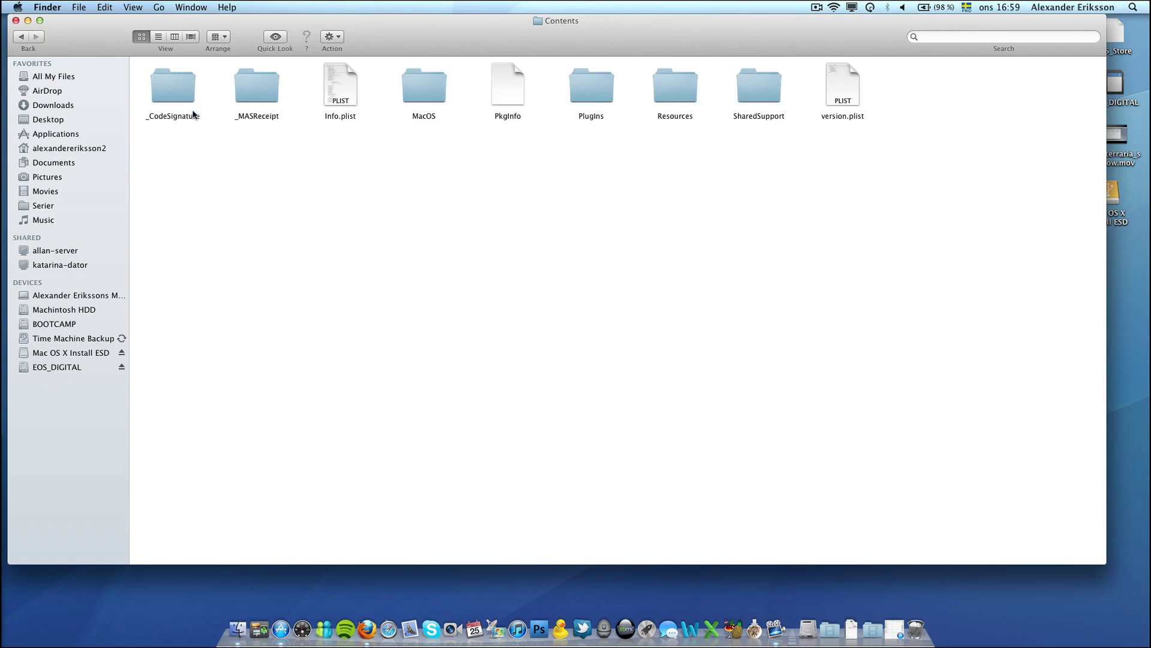
{"action": "left_click", "coordinate": [752, 102]}
{"action": "double_click", "coordinate": [750, 100]}
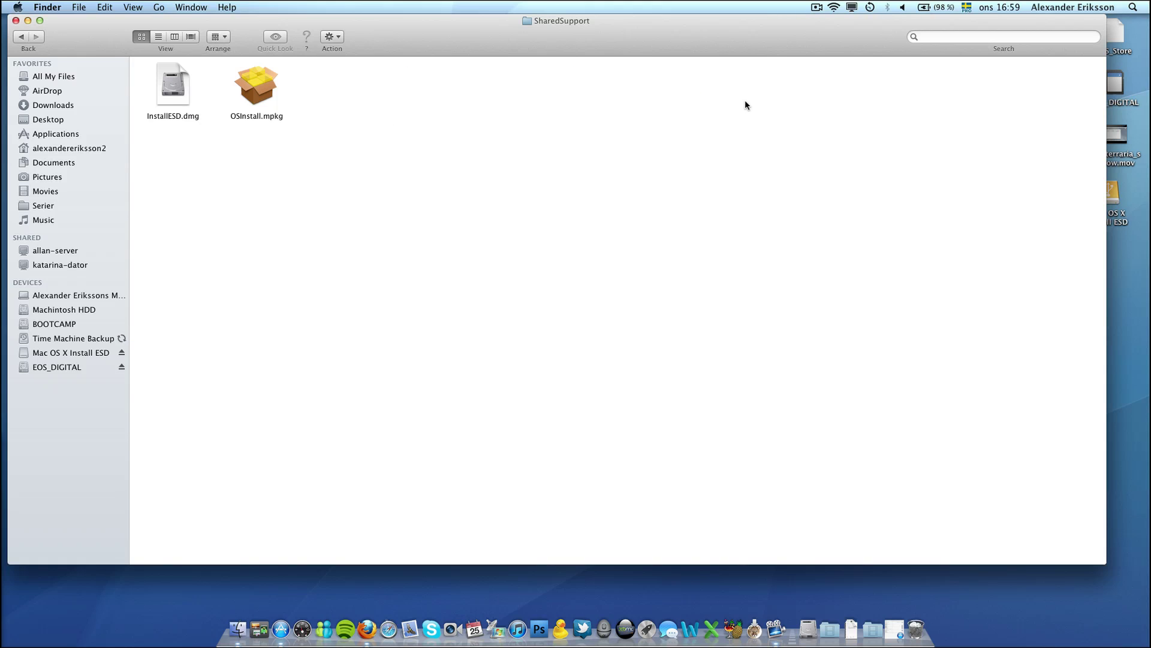
{"action": "left_click", "coordinate": [170, 98]}
{"action": "double_click", "coordinate": [171, 98]}
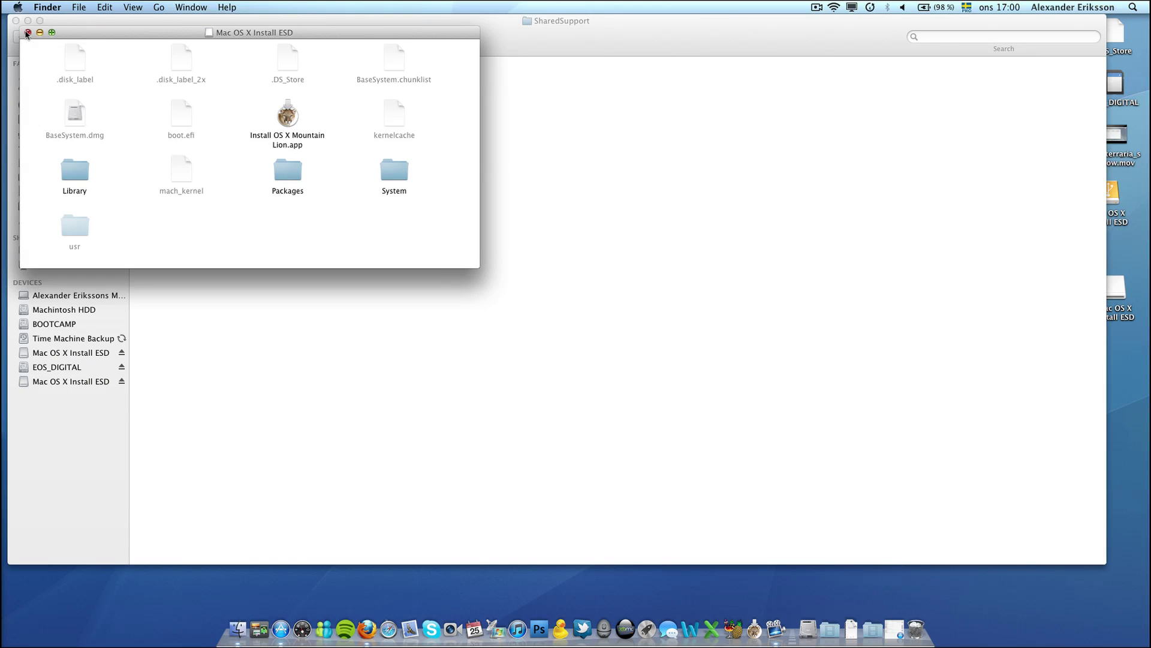
Step: Close the Install ESD window and open the Verktygsprogram folder on Launchpad's second page
{"action": "left_click", "coordinate": [27, 33]}
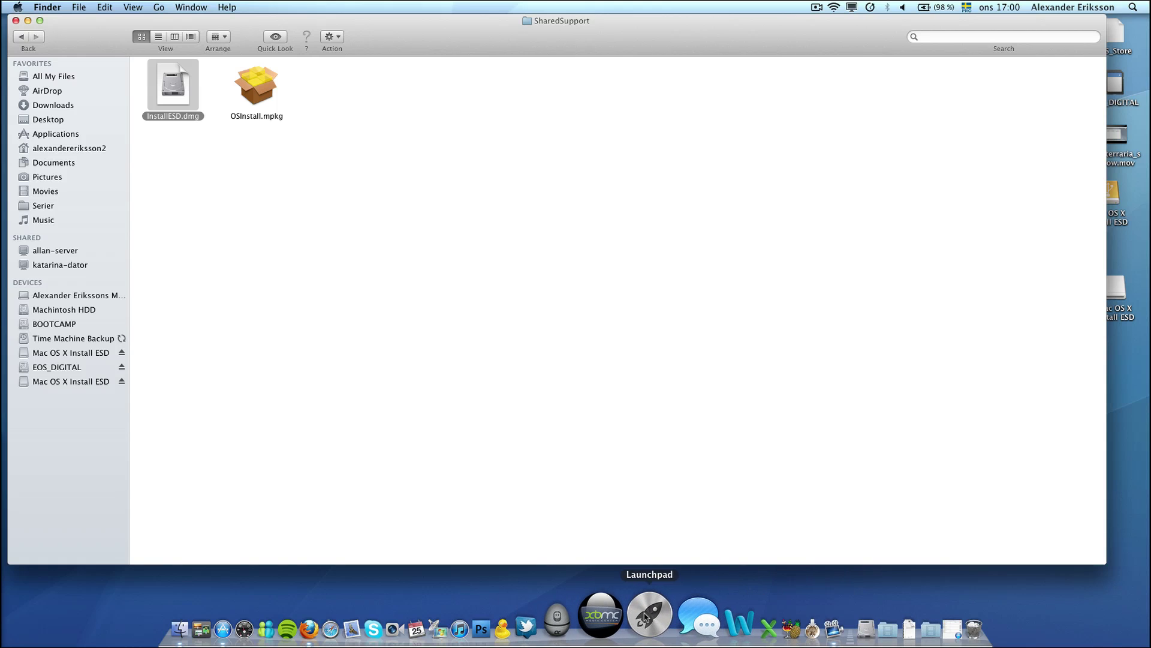
{"action": "left_click", "coordinate": [645, 616]}
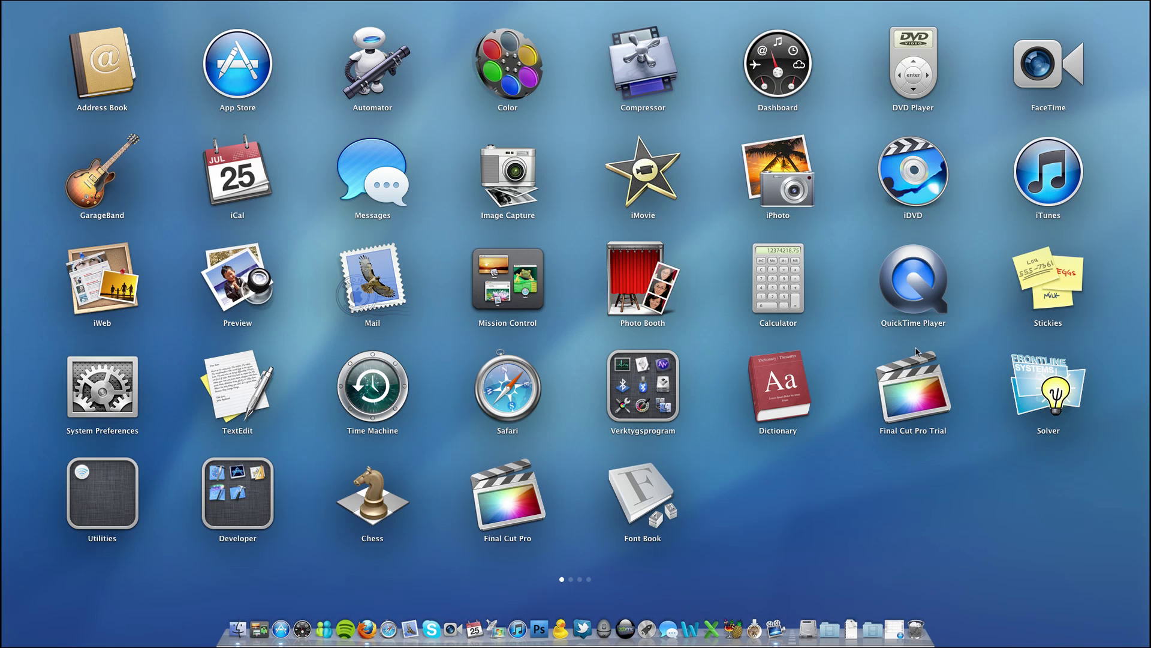
{"action": "scroll", "coordinate": [839, 388], "scroll_direction": "right", "scroll_amount": 2}
{"action": "scroll", "coordinate": [837, 388], "scroll_direction": "right", "scroll_amount": 2}
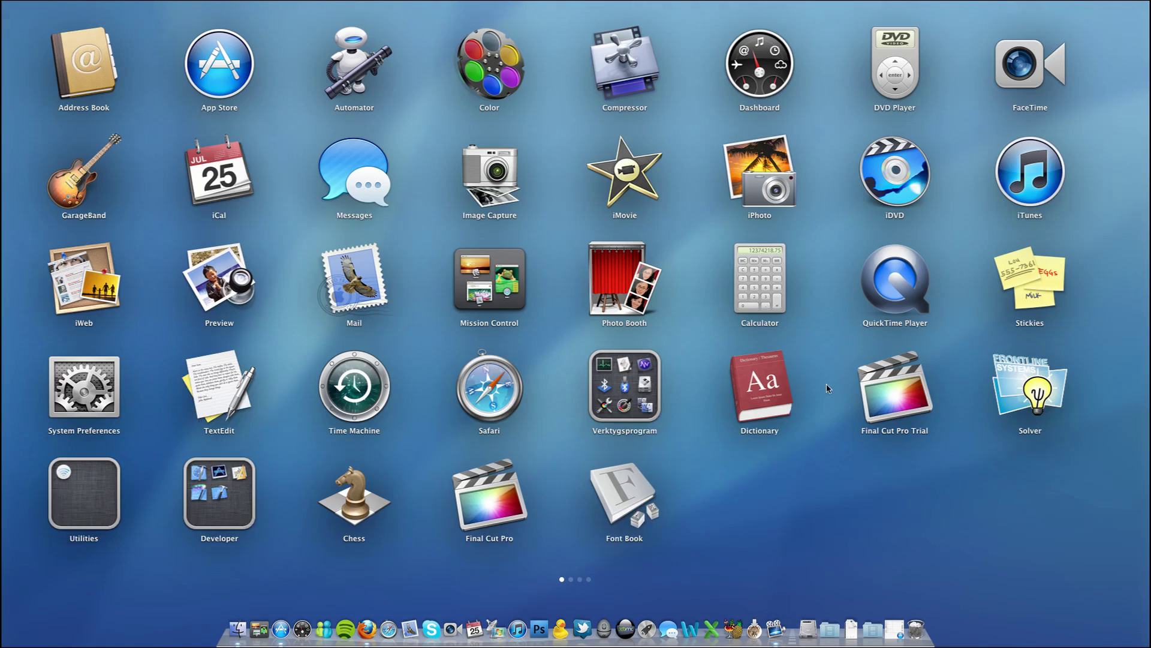
{"action": "left_click", "coordinate": [662, 397]}
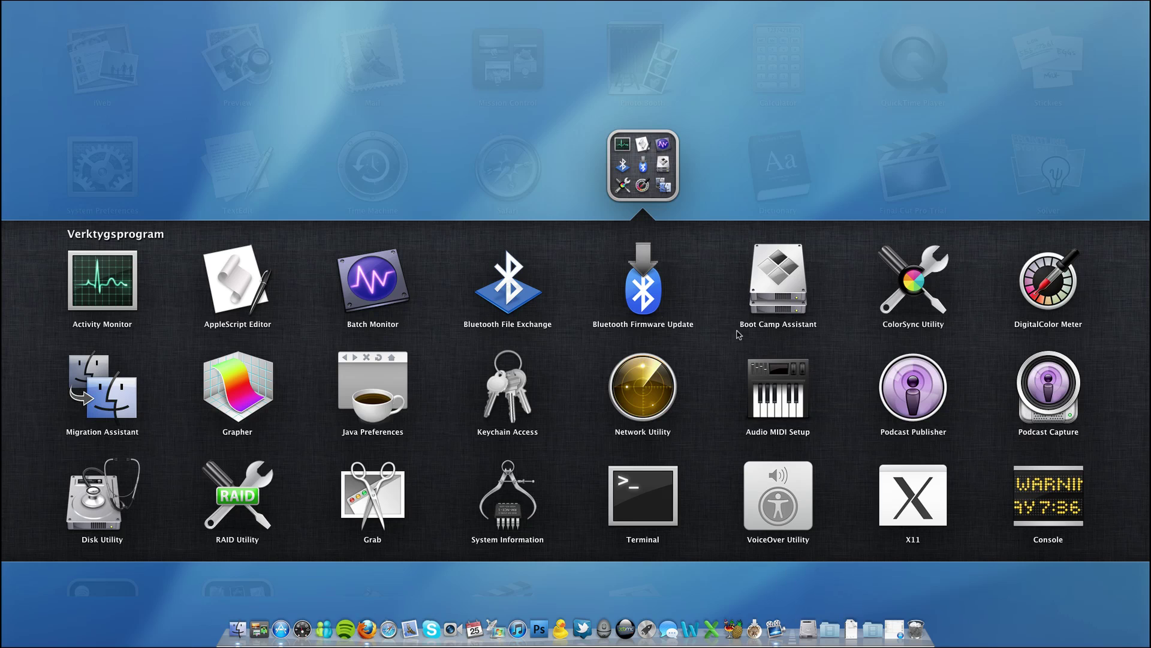
Step: Launch Disk Utility and select the WD 5000BEV drive's Mac OS X Install ESD partition
{"action": "left_click", "coordinate": [92, 492]}
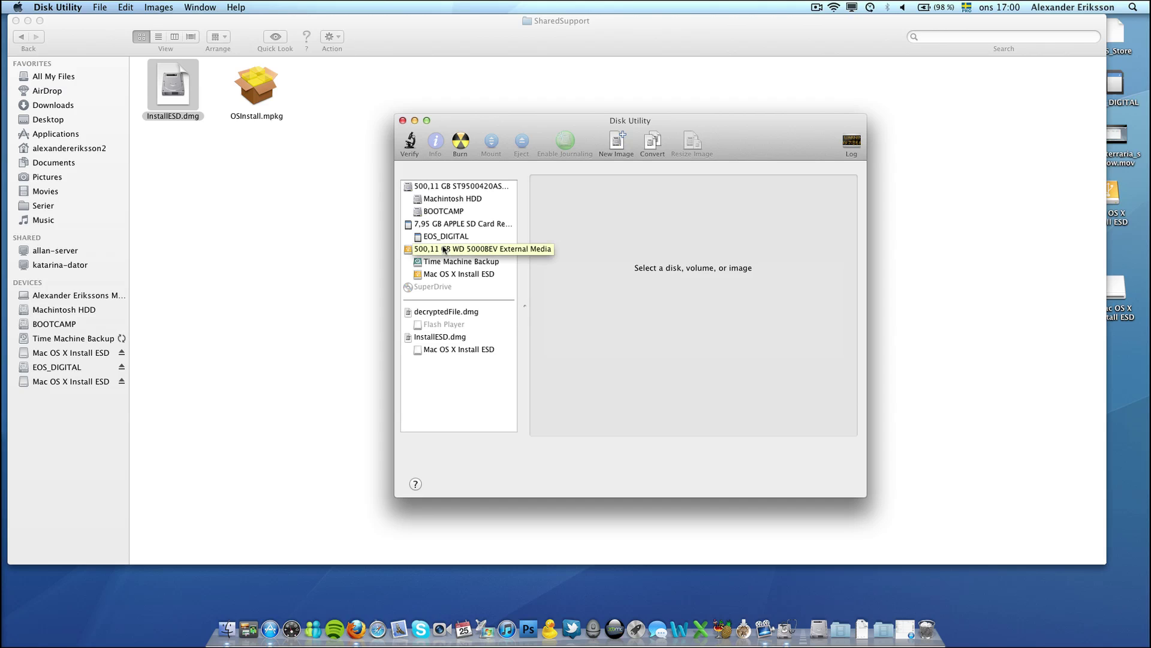
{"action": "left_click", "coordinate": [444, 250]}
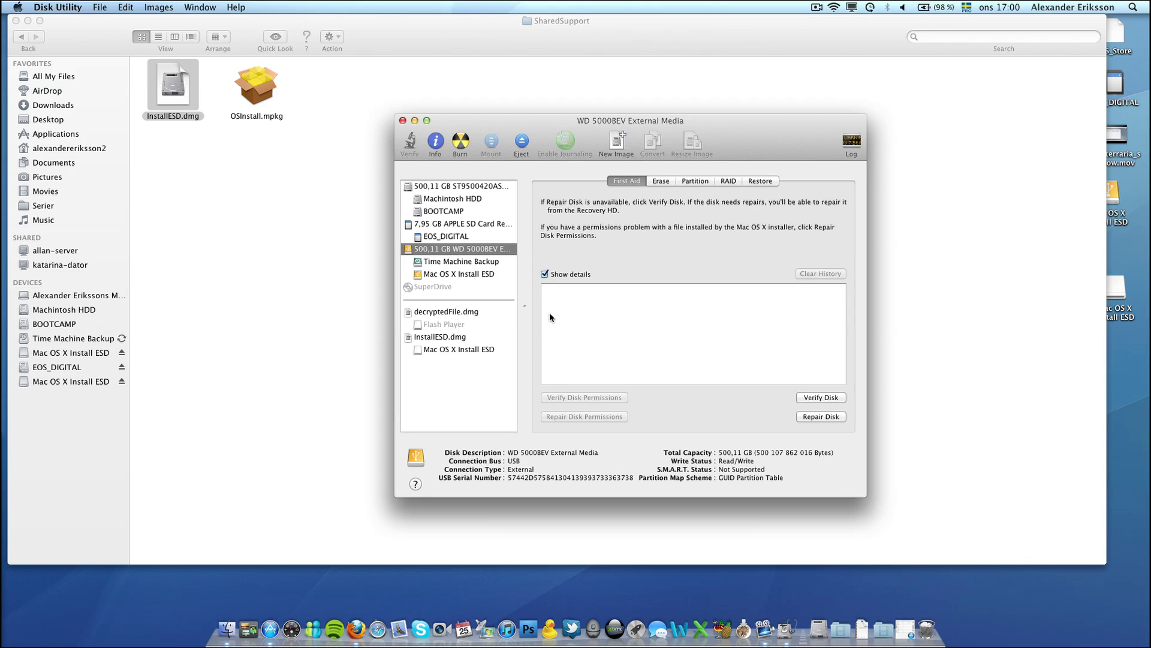
{"action": "left_click", "coordinate": [448, 275]}
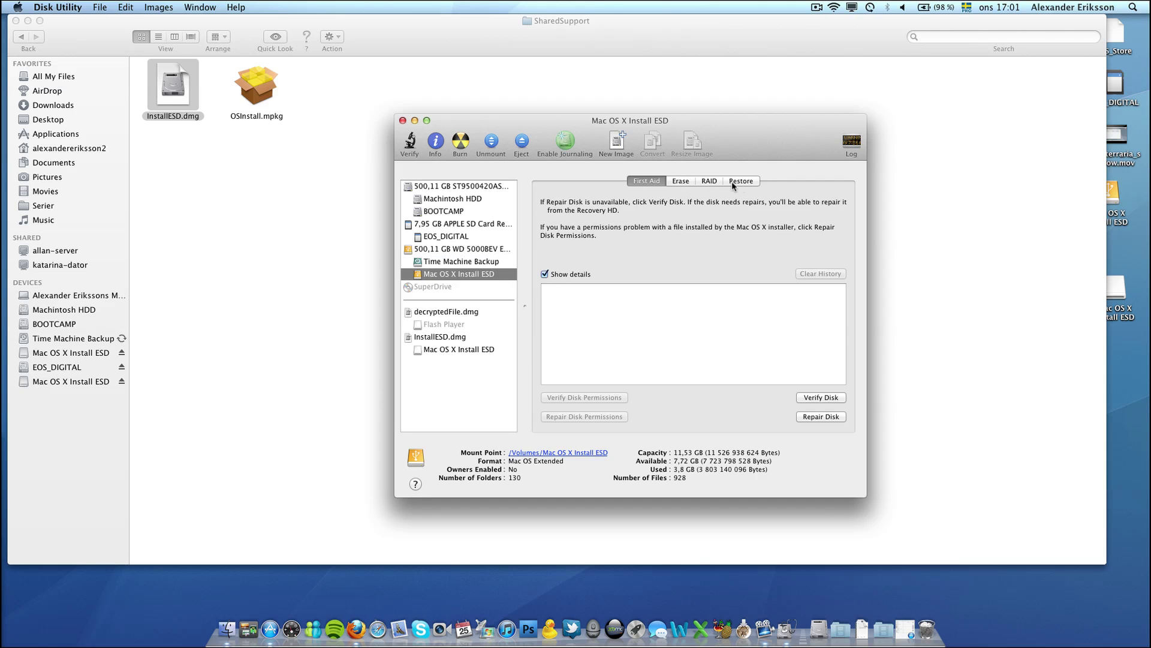
{"action": "left_click", "coordinate": [675, 181]}
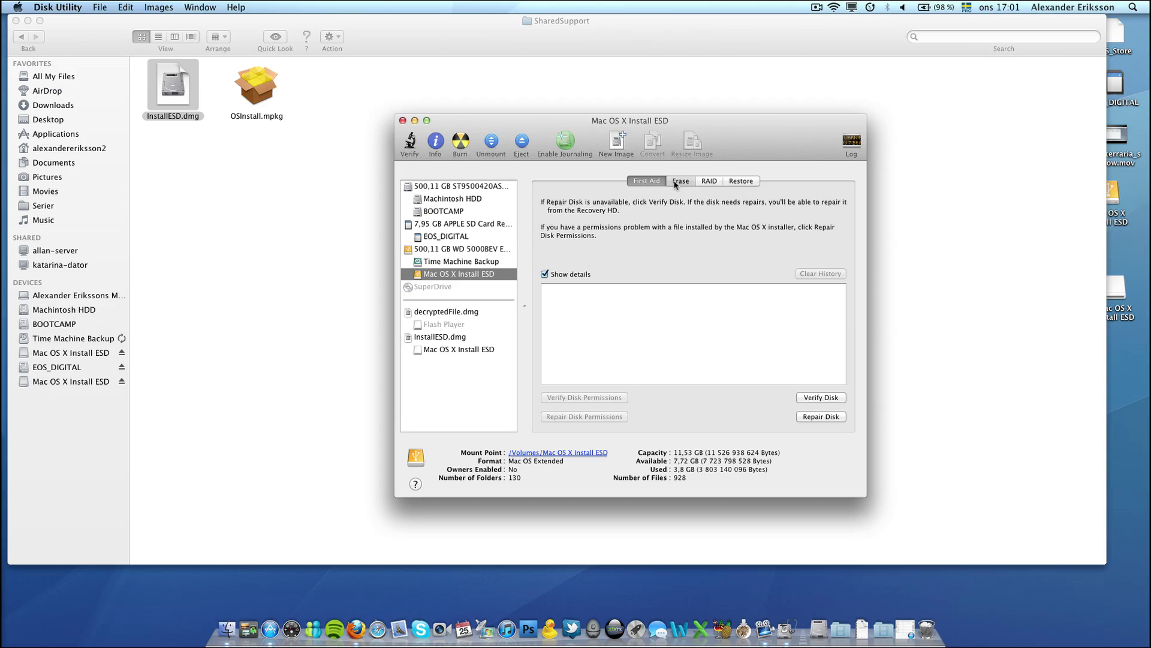
Step: On the Restore tab, set the InstallESD image volume as source and the external partition as destination
{"action": "left_click", "coordinate": [714, 181]}
{"action": "left_click", "coordinate": [735, 179]}
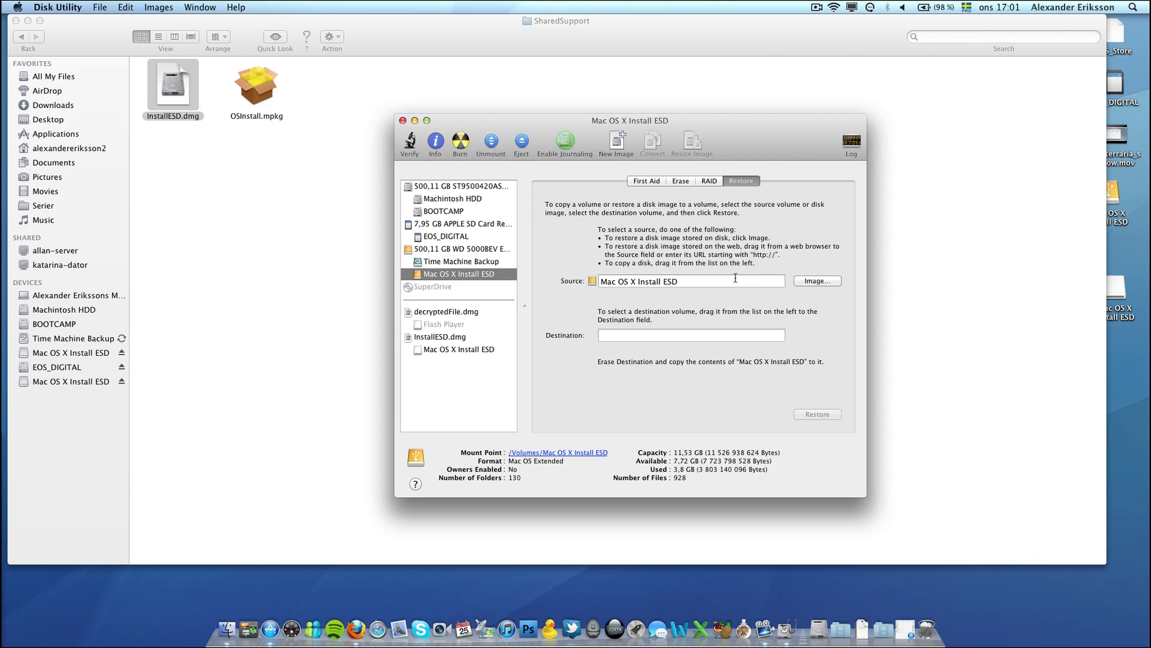
{"action": "left_click_drag", "start_coordinate": [725, 280], "coordinate": [560, 278]}
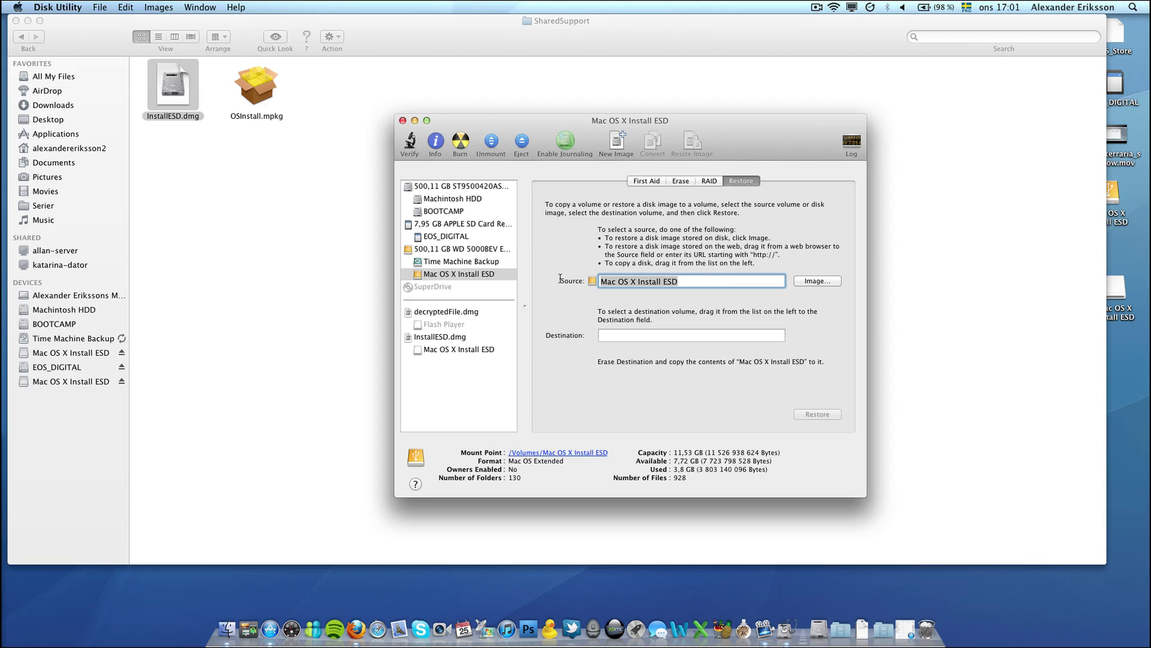
{"action": "left_click", "coordinate": [470, 237]}
{"action": "left_click", "coordinate": [475, 249]}
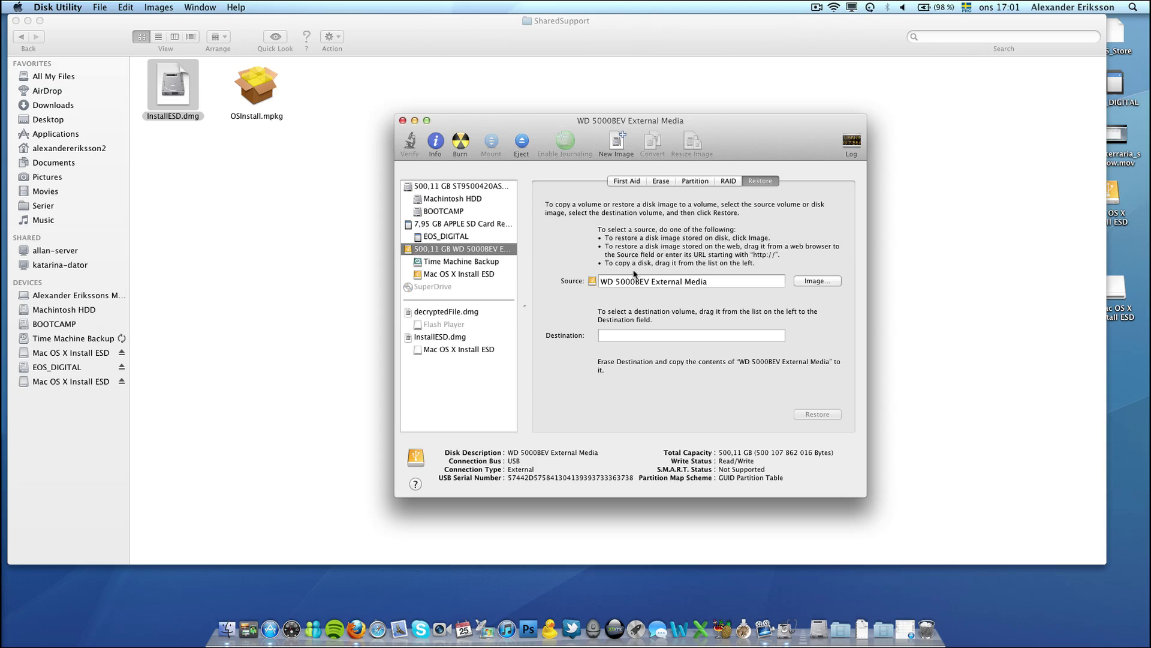
{"action": "right_click", "coordinate": [464, 274]}
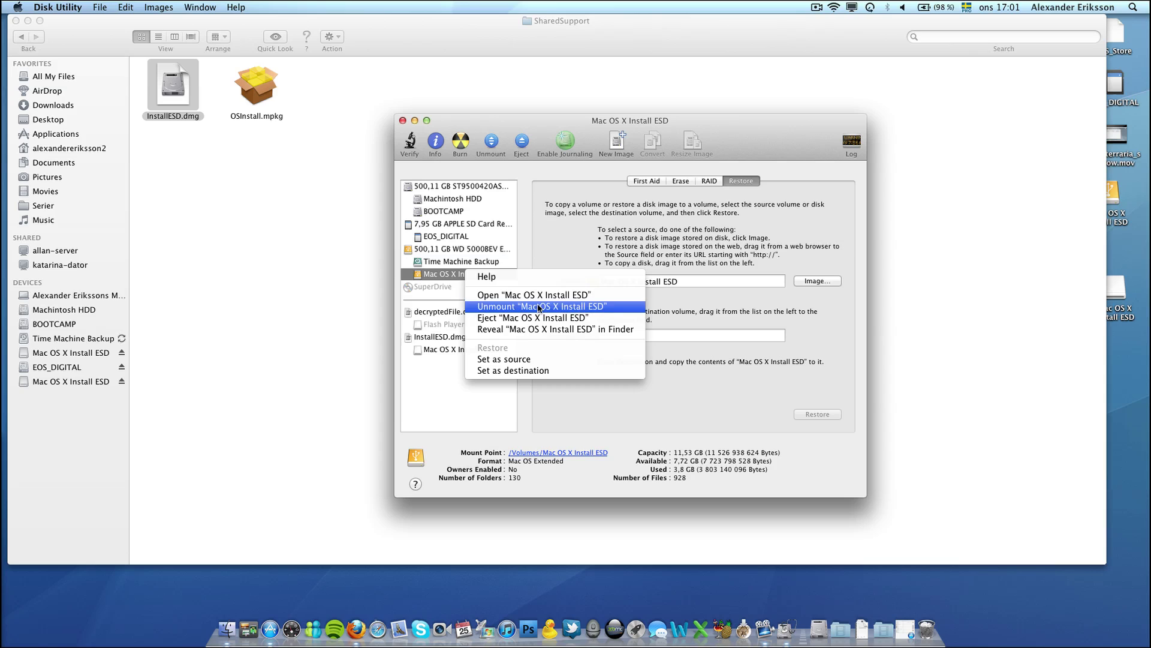
{"action": "left_click", "coordinate": [504, 359]}
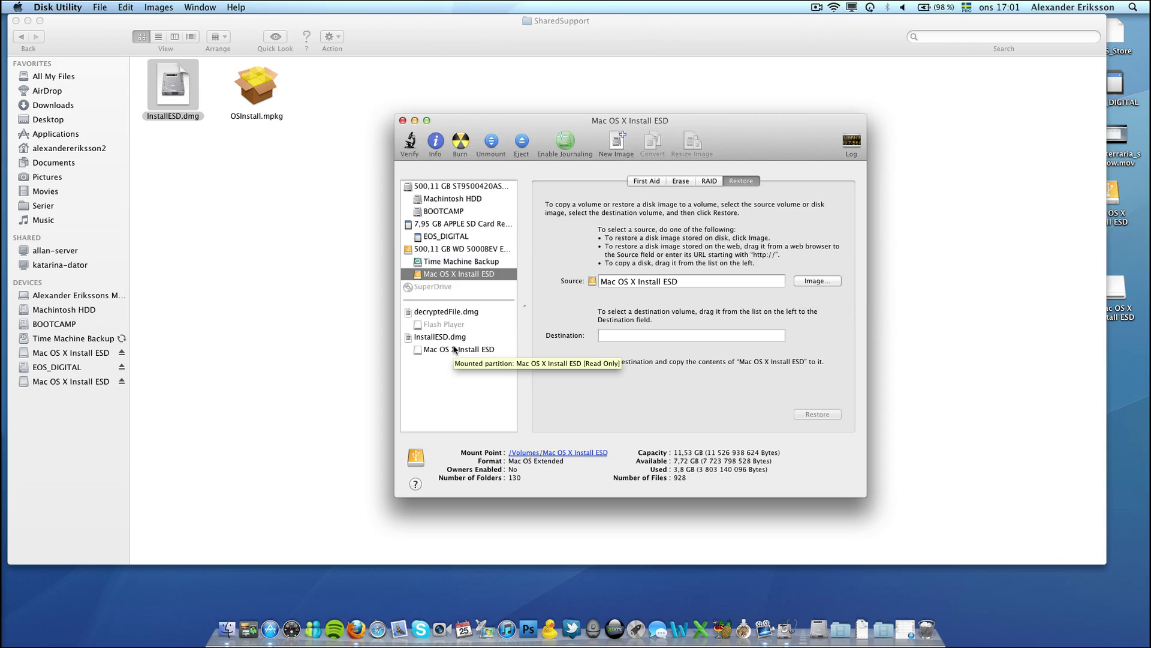
{"action": "left_click_drag", "start_coordinate": [461, 350], "coordinate": [622, 280]}
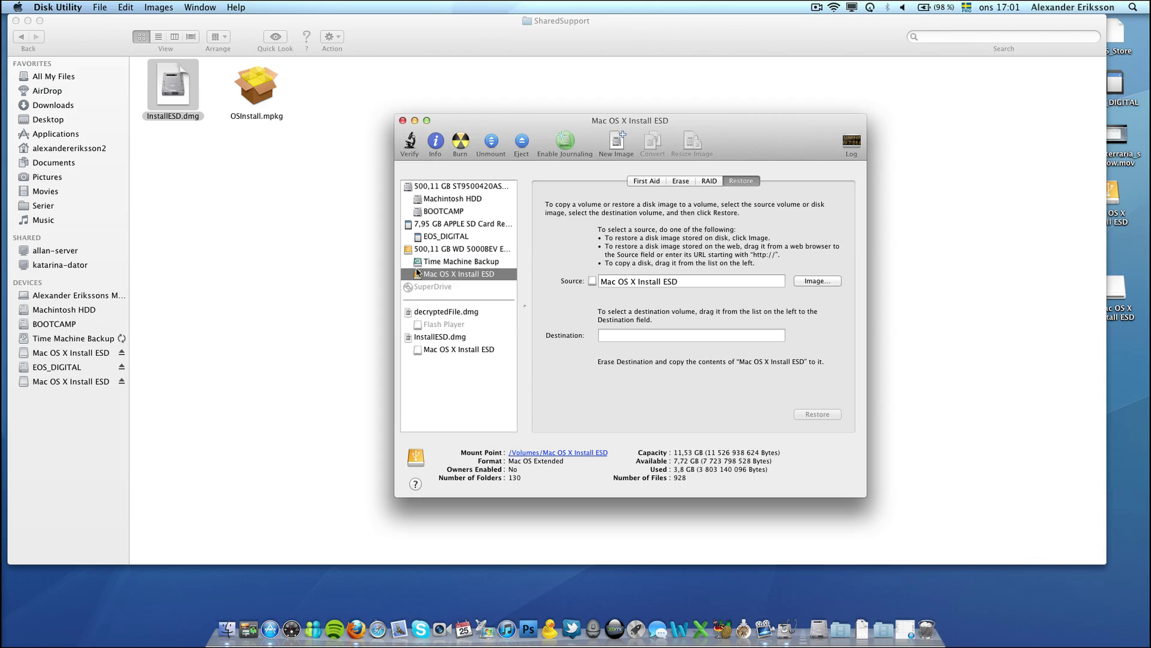
{"action": "left_click_drag", "start_coordinate": [419, 275], "coordinate": [615, 336]}
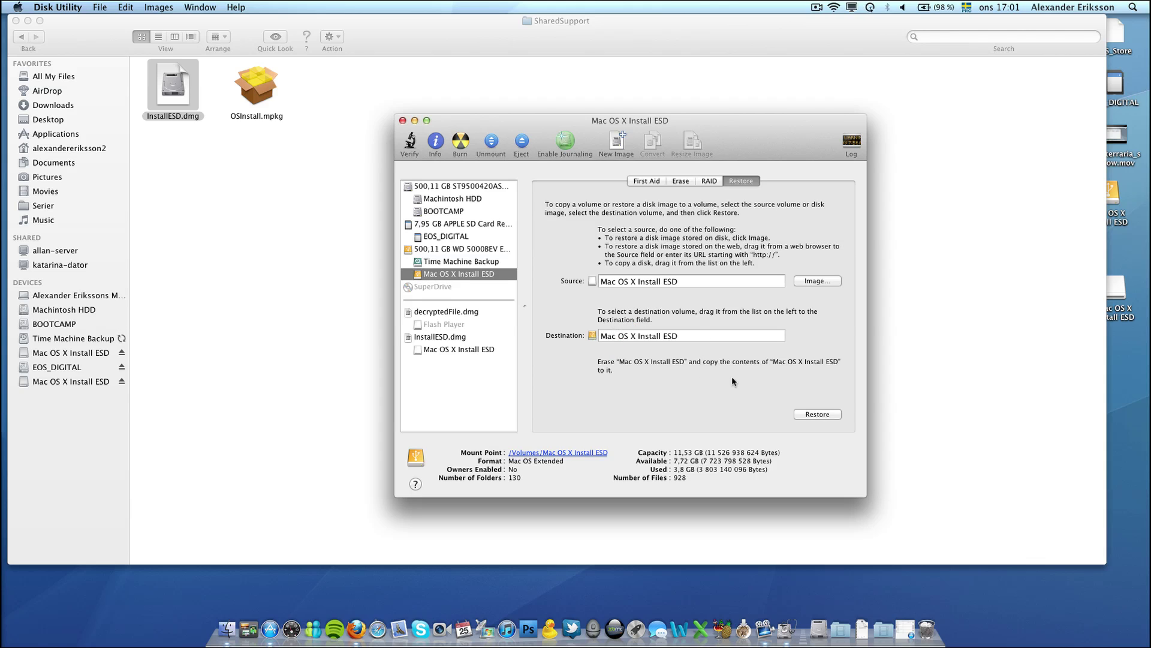
Step: Start the restore, confirm erasing the external partition, and authorise with the admin password
{"action": "left_click", "coordinate": [822, 413]}
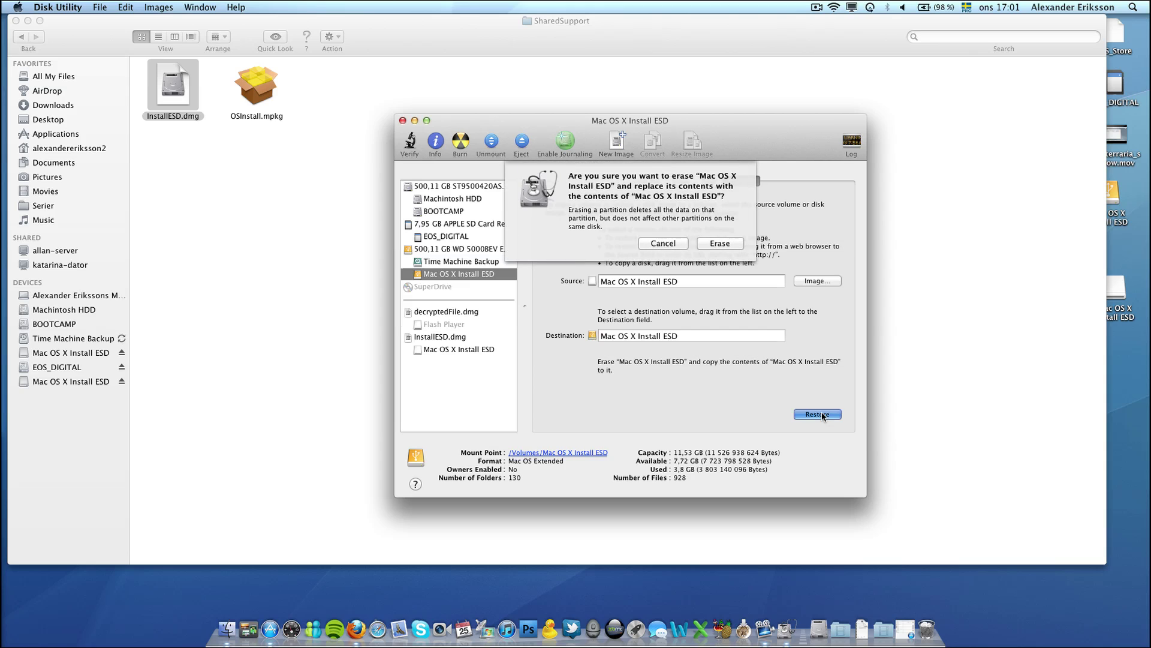
{"action": "left_click", "coordinate": [714, 242]}
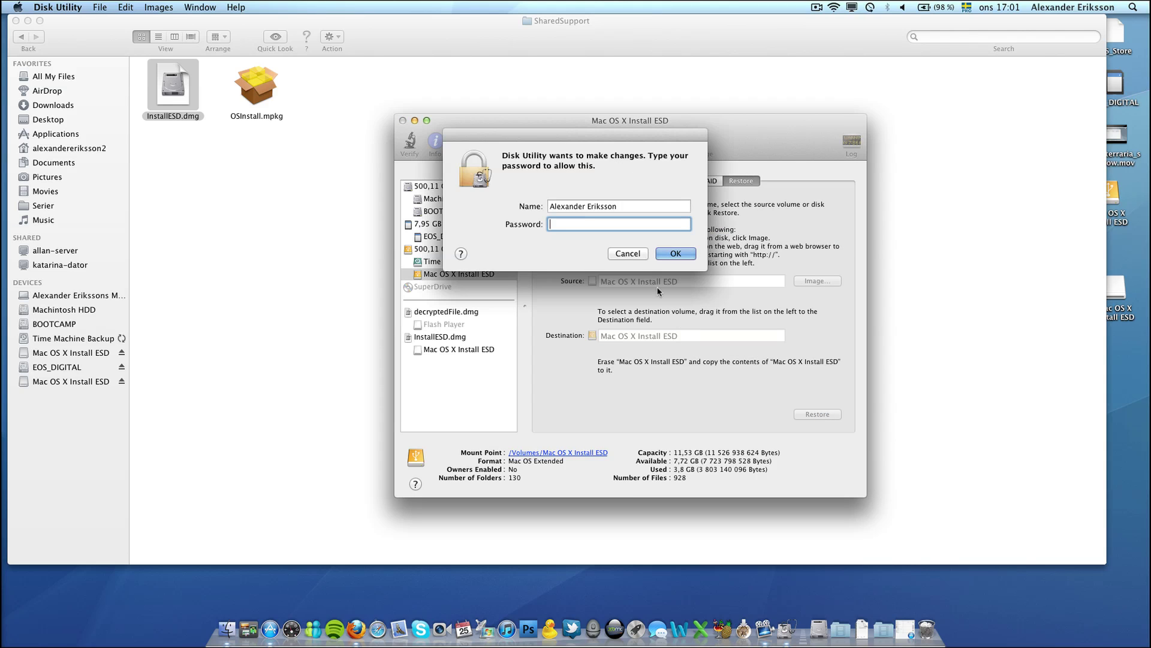
{"action": "type", "text": "********"}
{"action": "key", "text": "Return"}
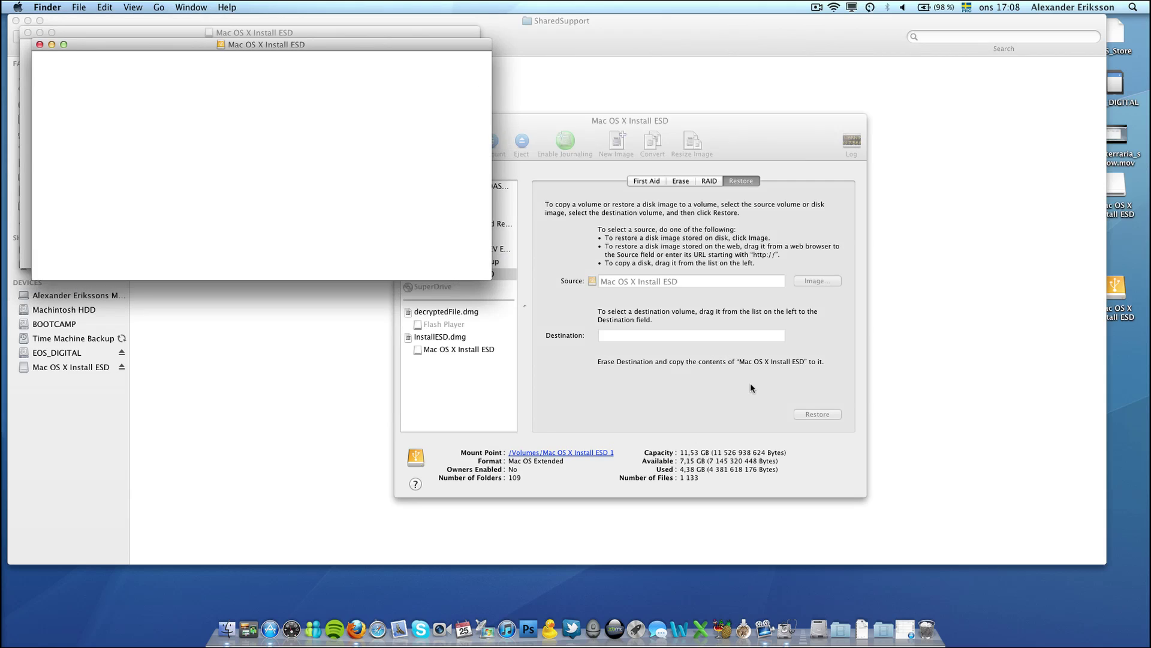
Step: Quit Disk Utility and close the duplicate drive and SharedSupport Finder windows
{"action": "left_click", "coordinate": [599, 129]}
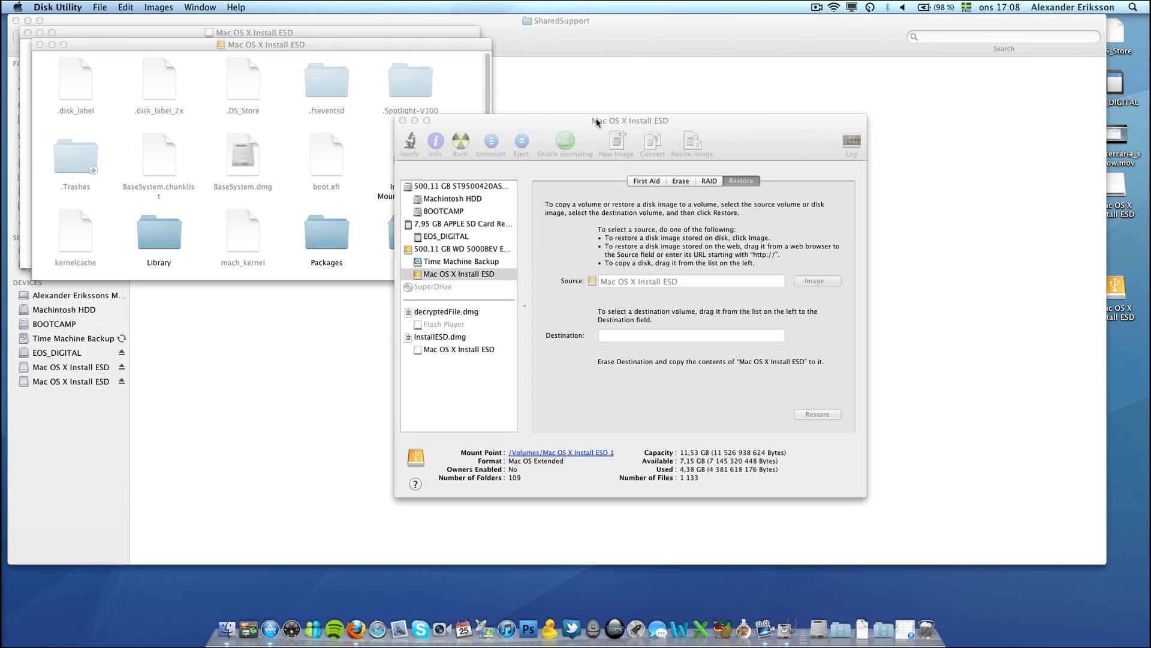
{"action": "left_click", "coordinate": [402, 120]}
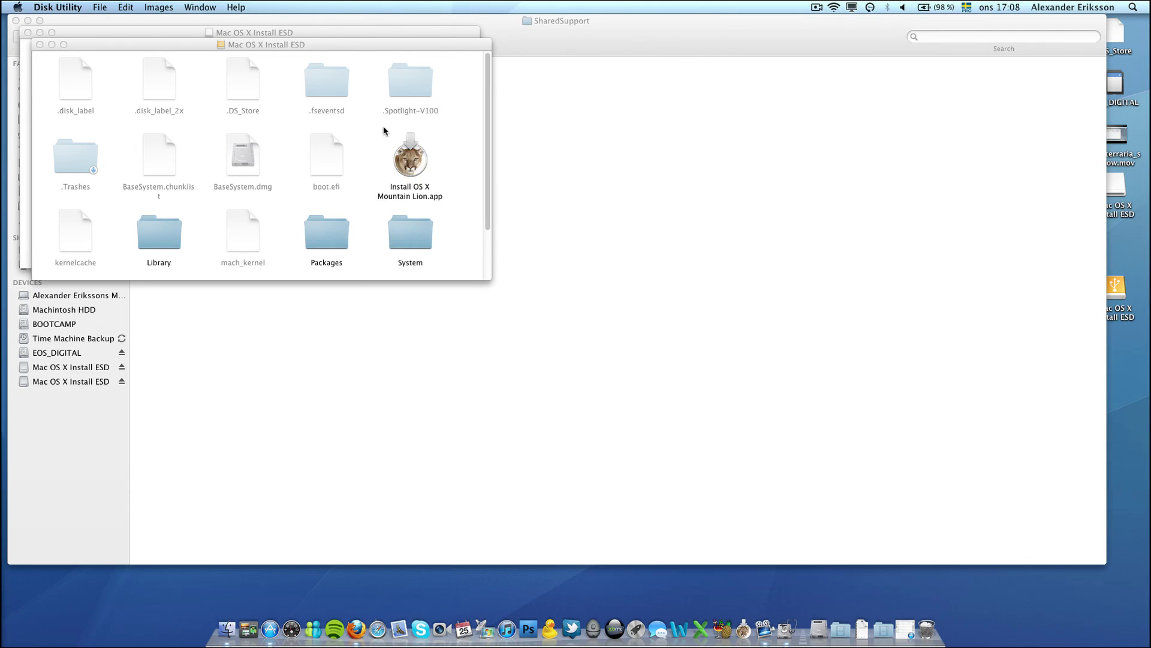
{"action": "left_click", "coordinate": [129, 30]}
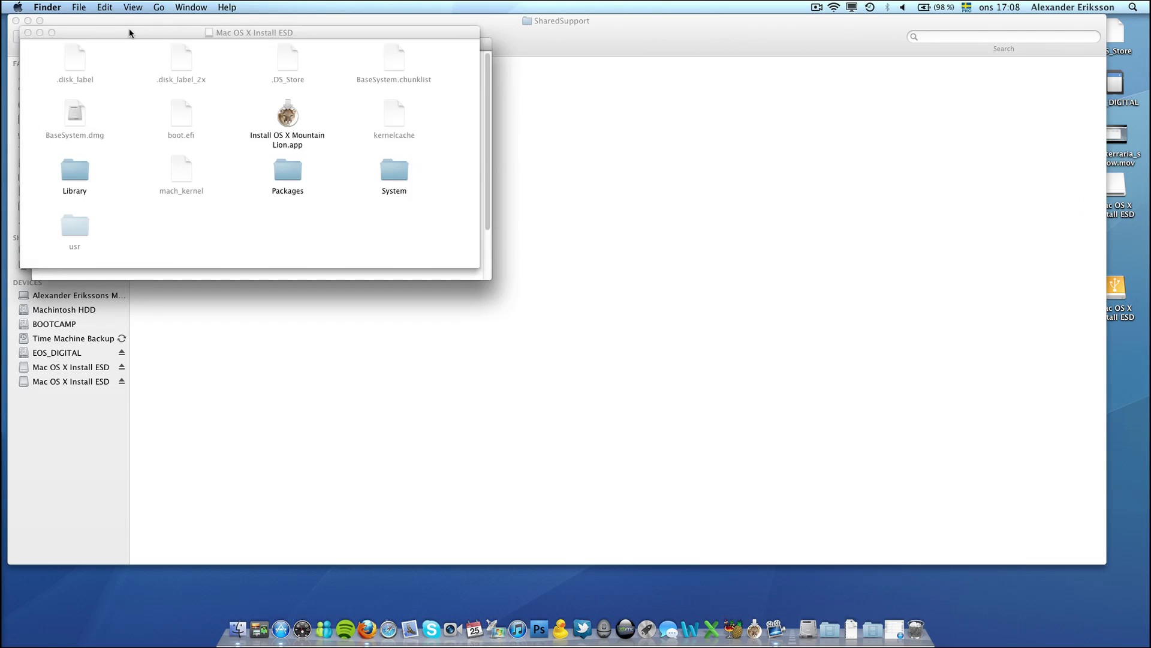
{"action": "left_click", "coordinate": [28, 32]}
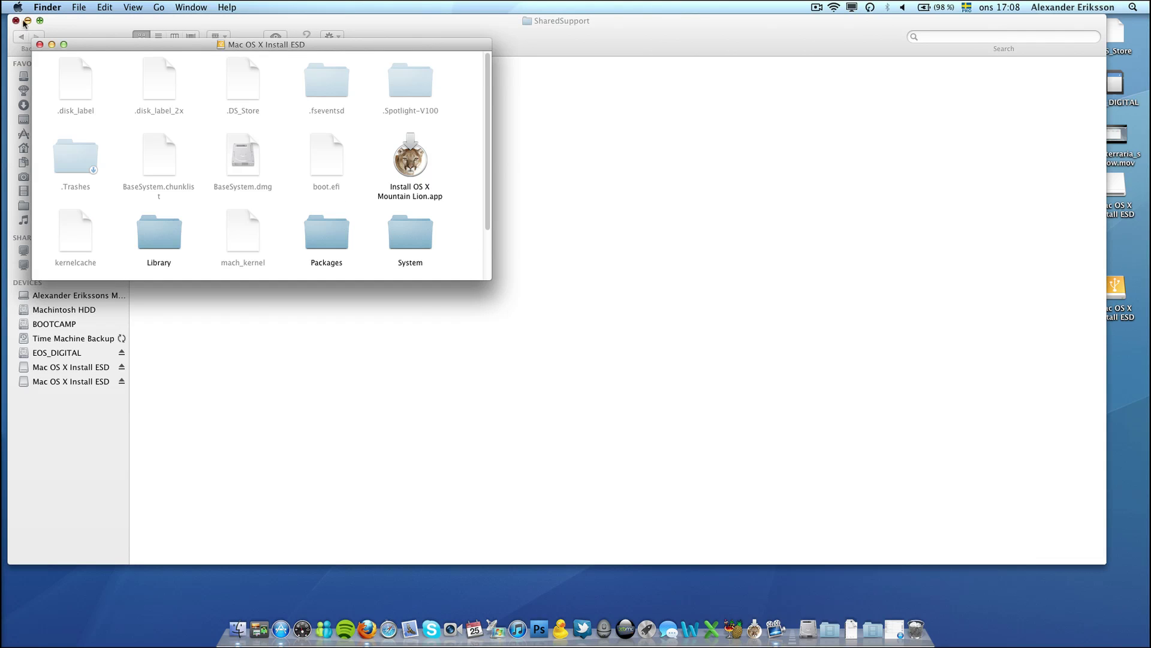
{"action": "left_click", "coordinate": [15, 21]}
Step: Launch Install OS X Mountain Lion from the restored Install ESD volume
{"action": "scroll", "coordinate": [309, 188], "scroll_direction": "down", "scroll_amount": 2}
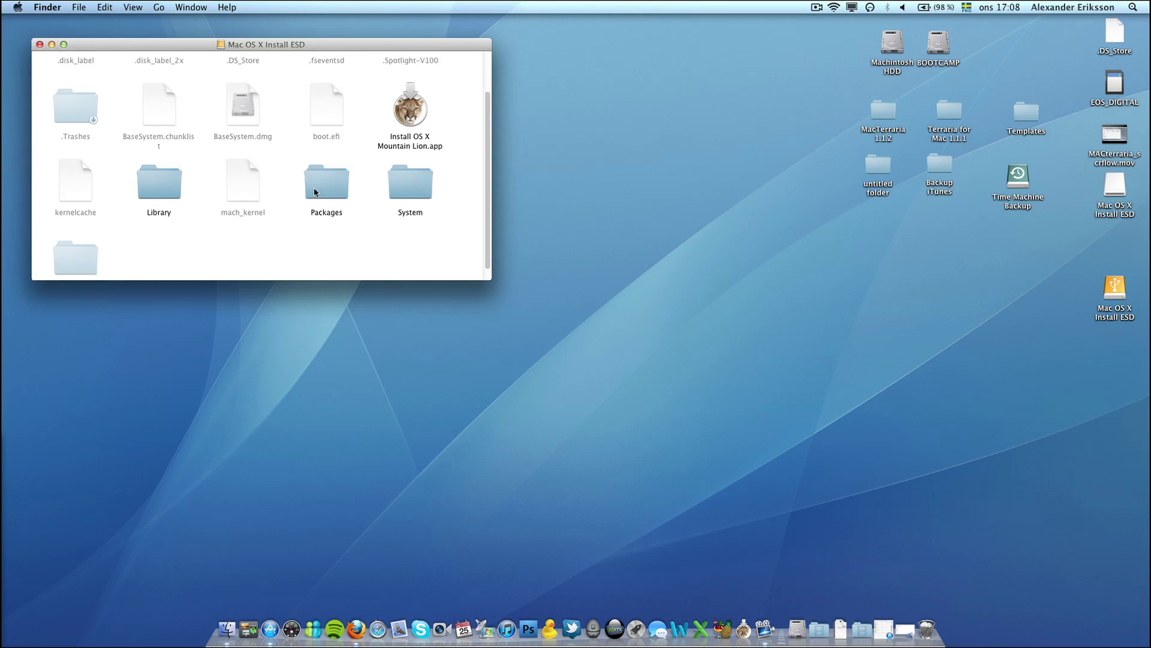
{"action": "scroll", "coordinate": [360, 185], "scroll_direction": "up", "scroll_amount": 2}
{"action": "double_click", "coordinate": [400, 175]}
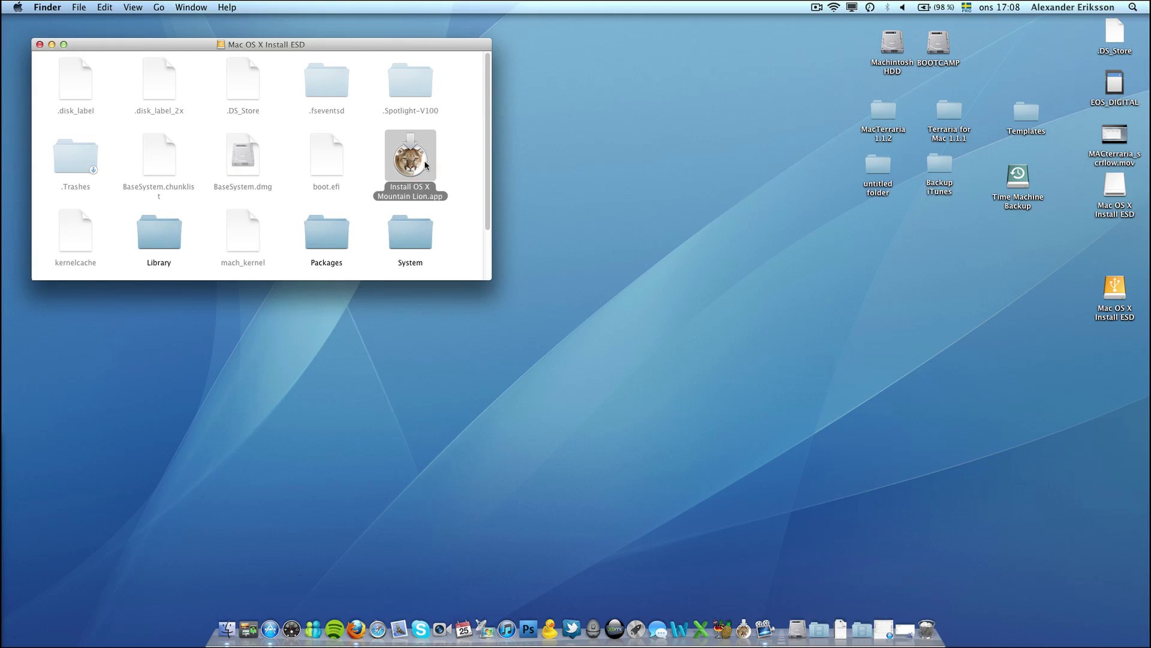